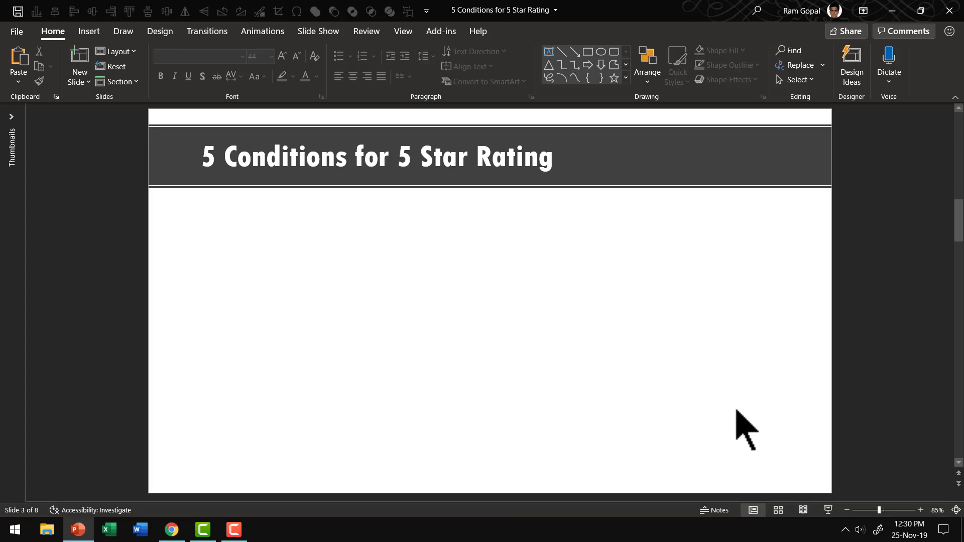
# Step: Draw a 5-point star in the middle of the slide and raise its adjustment handle to widen the arms
pyautogui.click(626, 77)
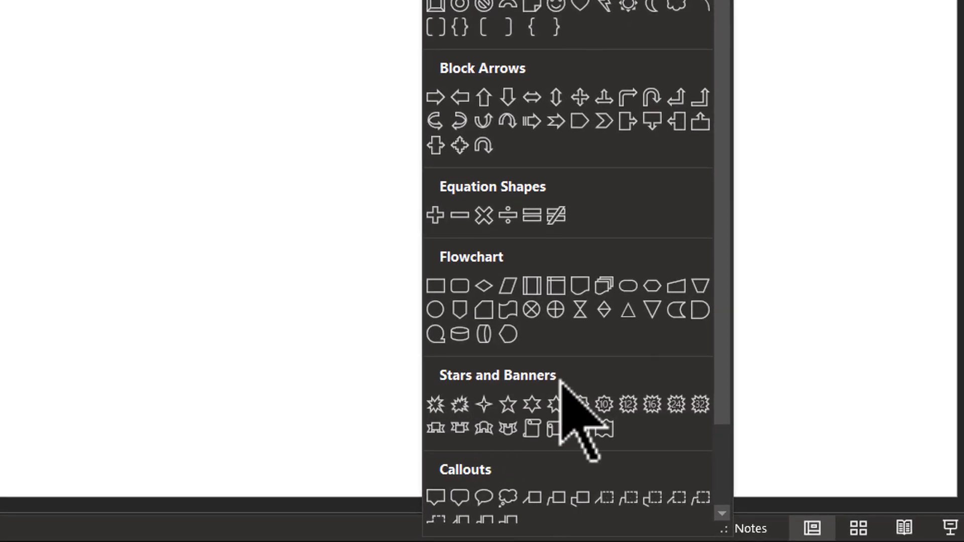
pyautogui.click(510, 409)
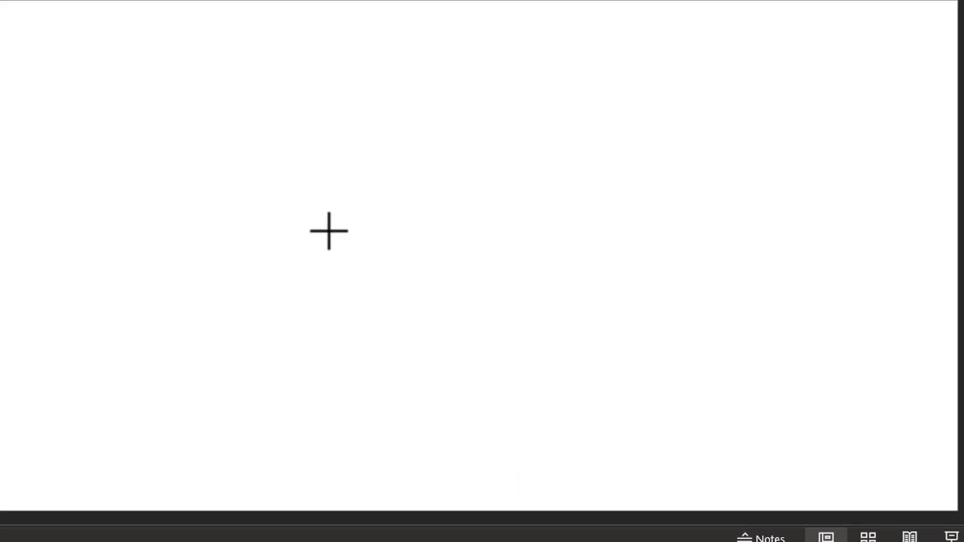
pyautogui.moveTo(359, 180); pyautogui.dragTo(618, 443)
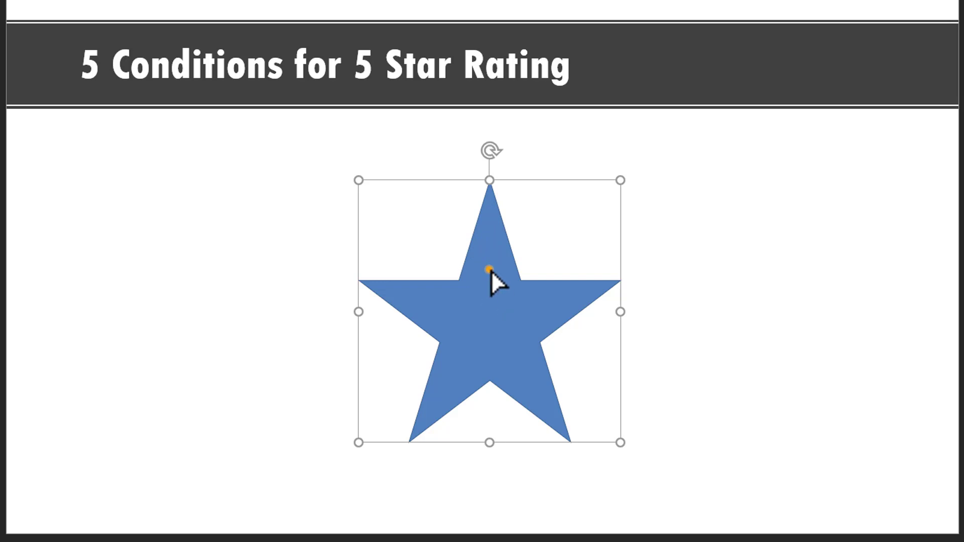
pyautogui.moveTo(490, 270); pyautogui.dragTo(496, 251)
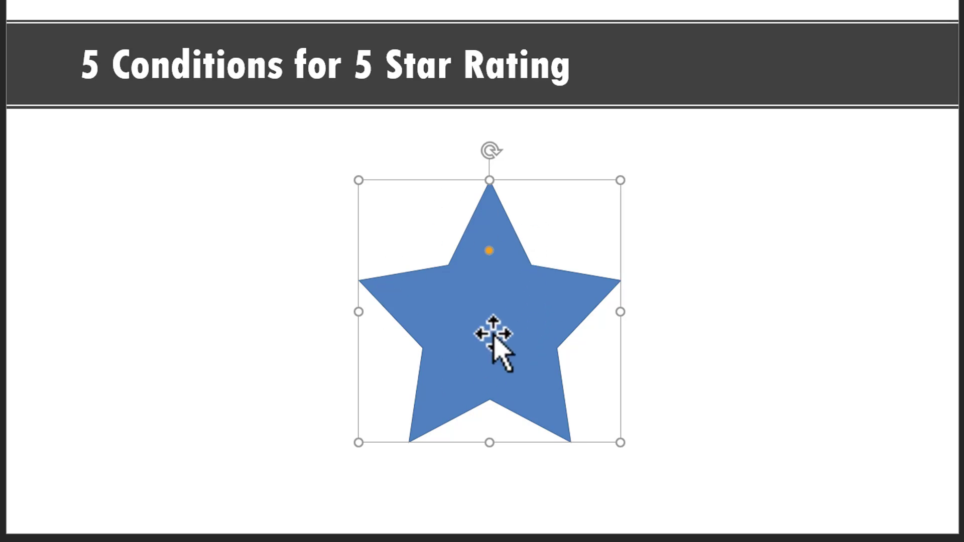
# Step: Apply a Round top bevel to the star with width and height both set to 150 pt
pyautogui.rightClick(517, 322)
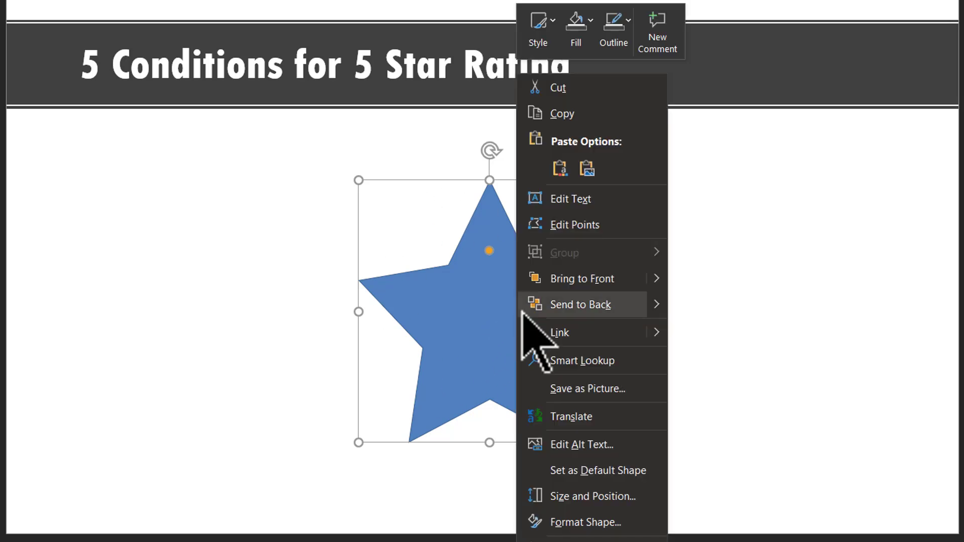
pyautogui.click(592, 520)
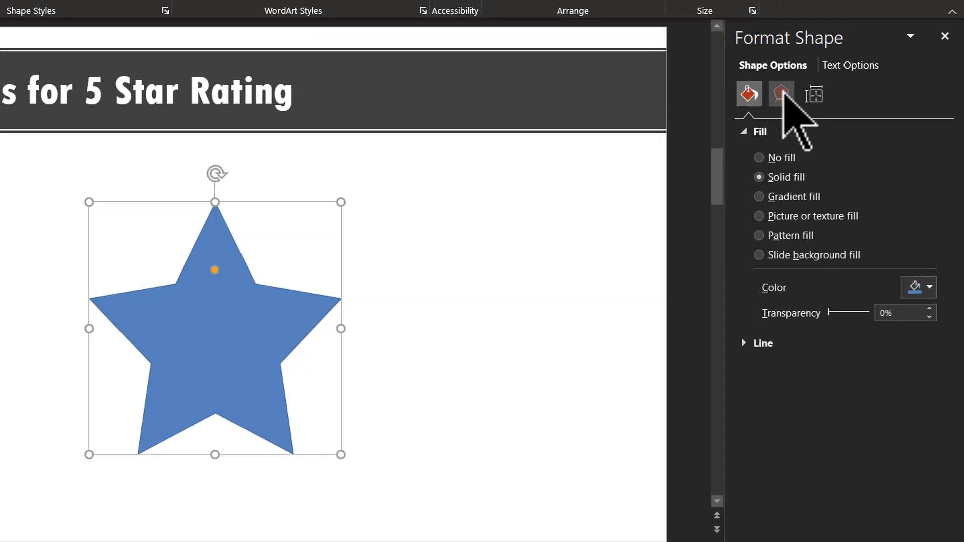
pyautogui.click(885, 85)
pyautogui.click(756, 178)
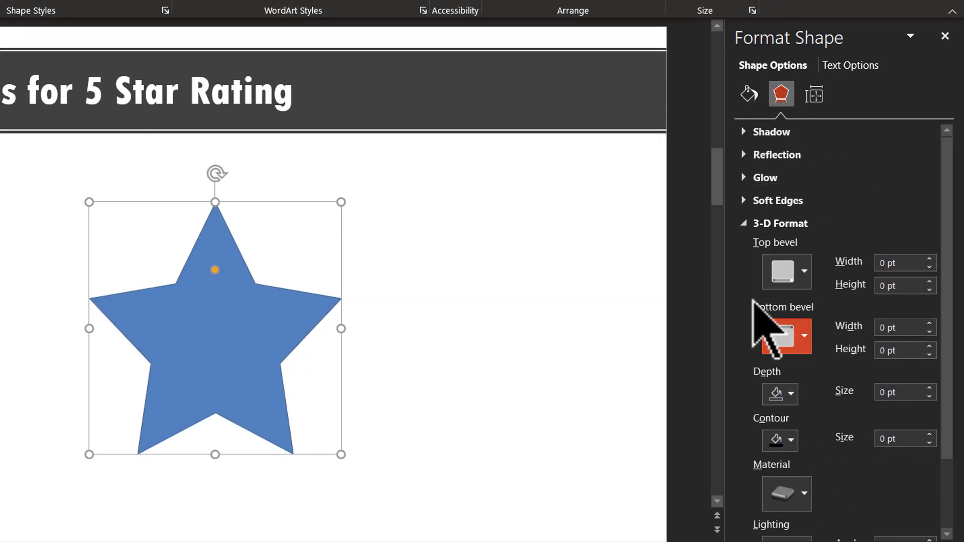
pyautogui.click(789, 275)
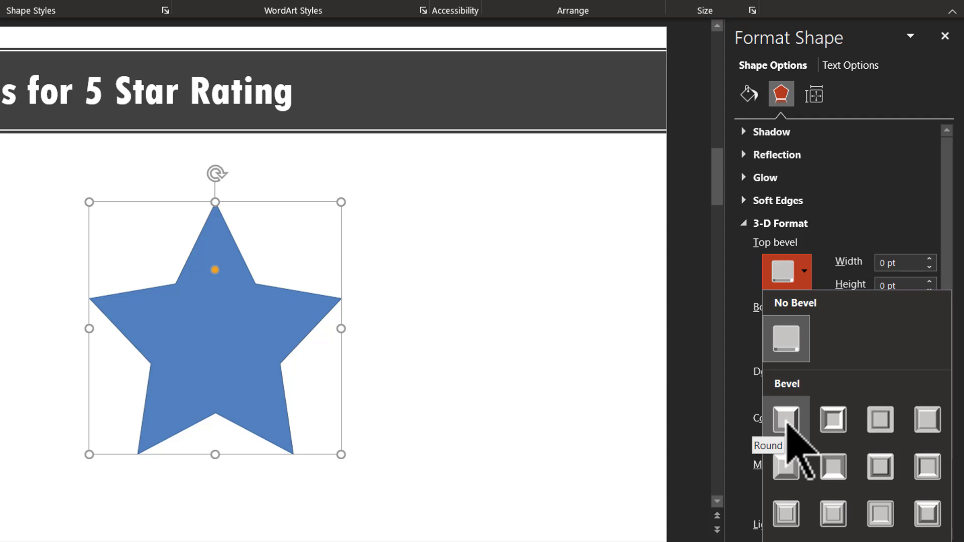
pyautogui.click(787, 421)
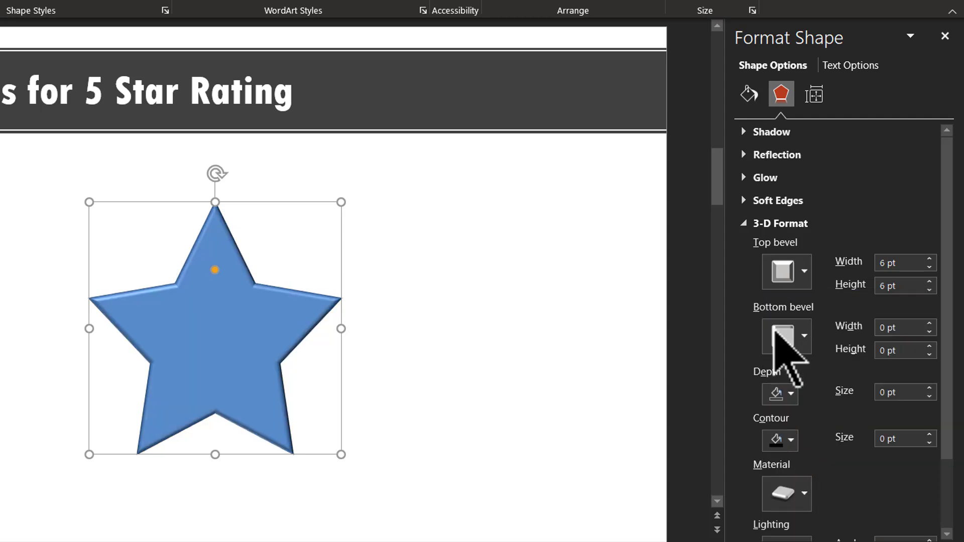
pyautogui.moveTo(914, 264); pyautogui.dragTo(856, 280)
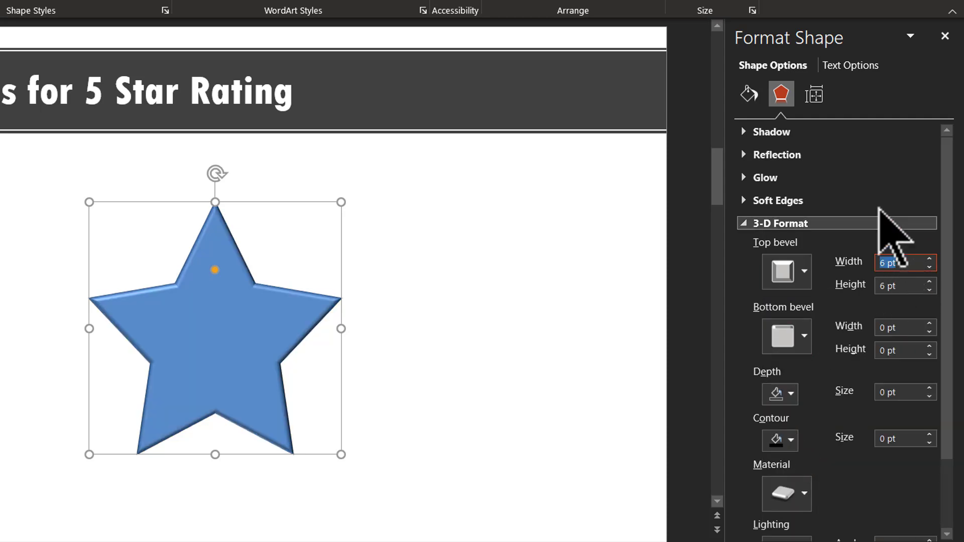
pyautogui.write('150')
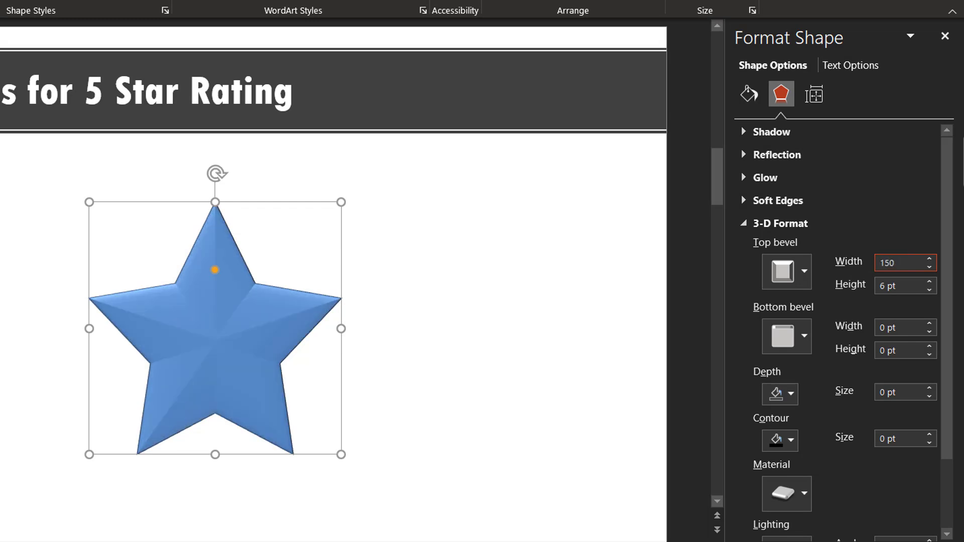
pyautogui.moveTo(921, 283); pyautogui.dragTo(831, 282)
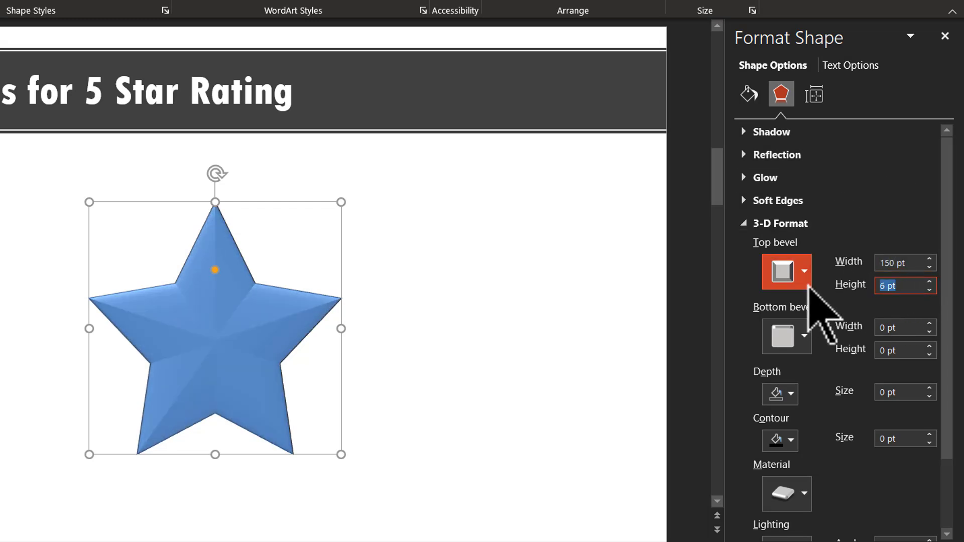
pyautogui.write('150')
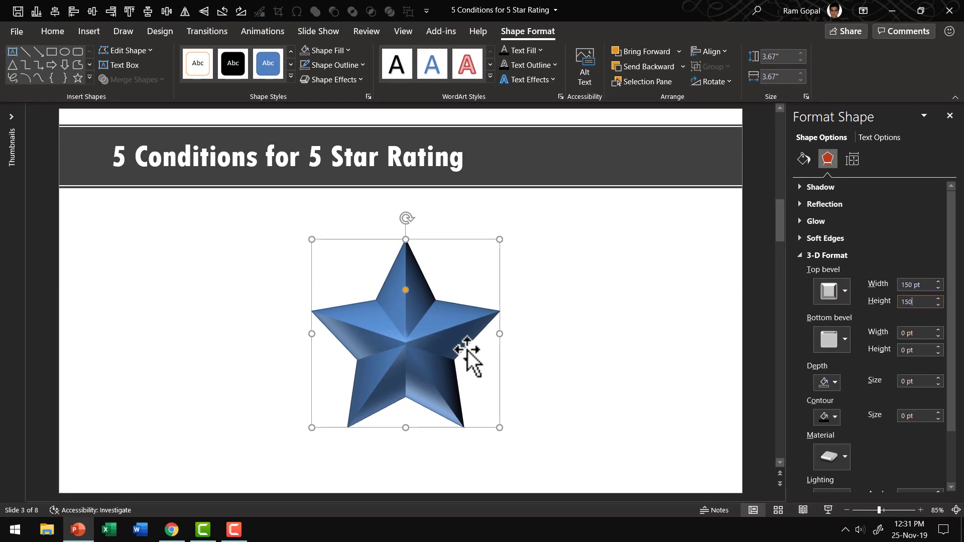
pyautogui.click(950, 115)
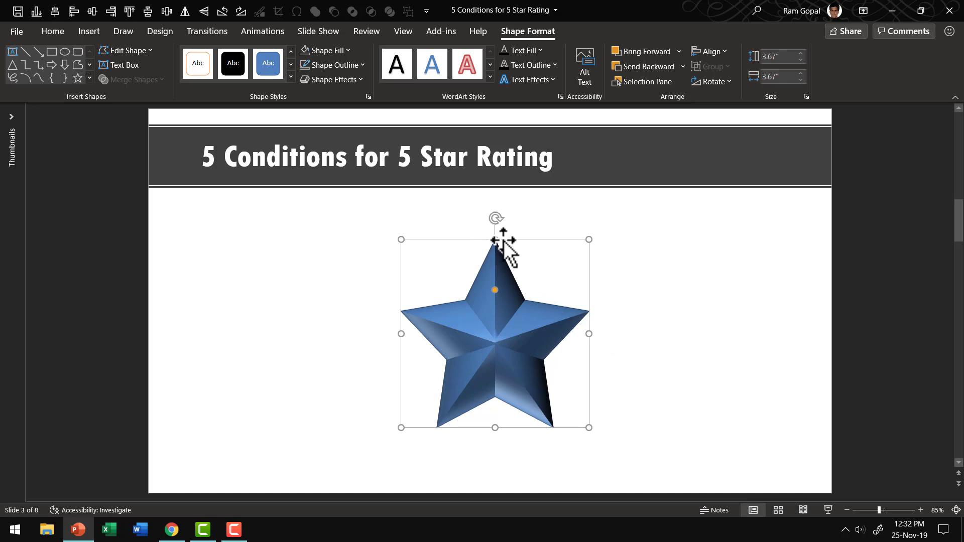
# Step: Draw a small circle on the star's top point
pyautogui.click(54, 32)
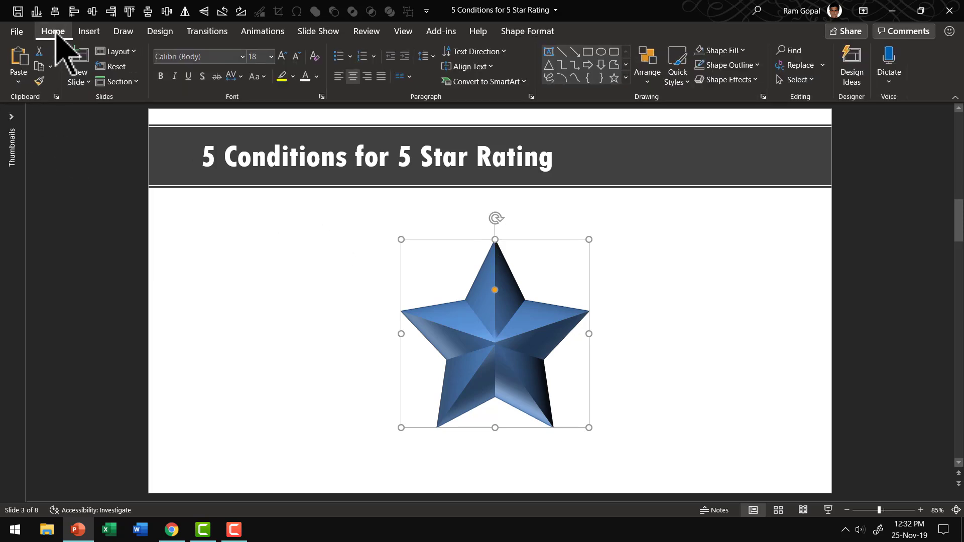
pyautogui.click(601, 52)
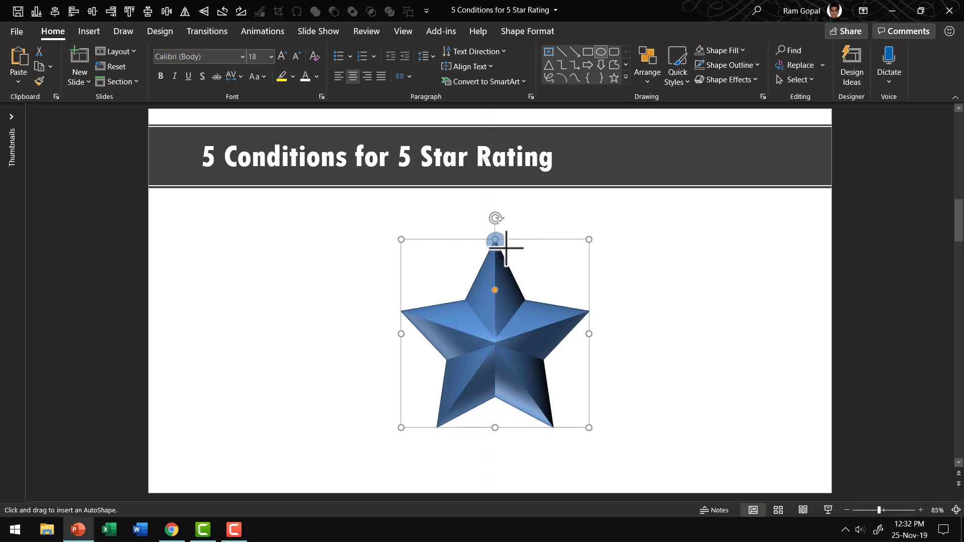
pyautogui.moveTo(506, 247); pyautogui.dragTo(495, 238)
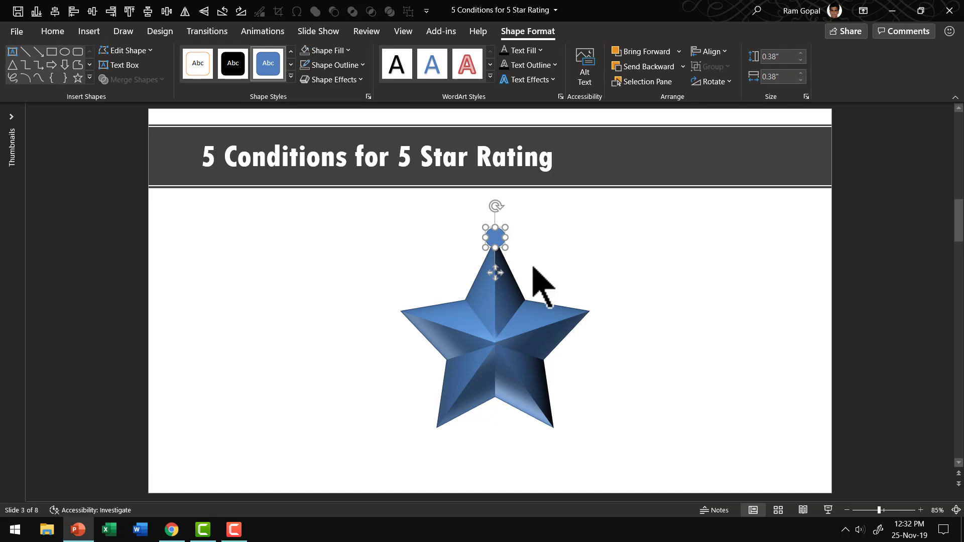
# Step: Fill the circle gold, then give it a 3-D preset and an olive-green glow
pyautogui.click(327, 51)
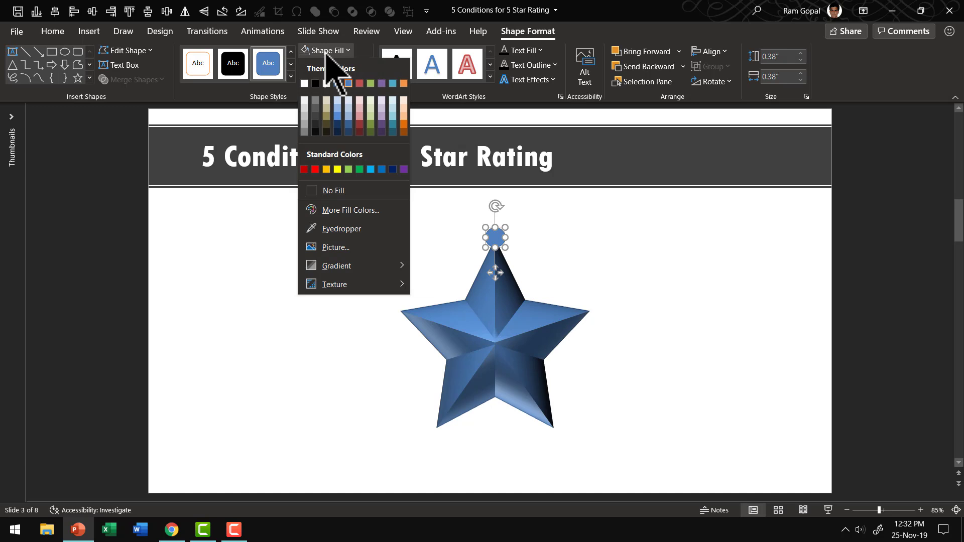
pyautogui.click(326, 170)
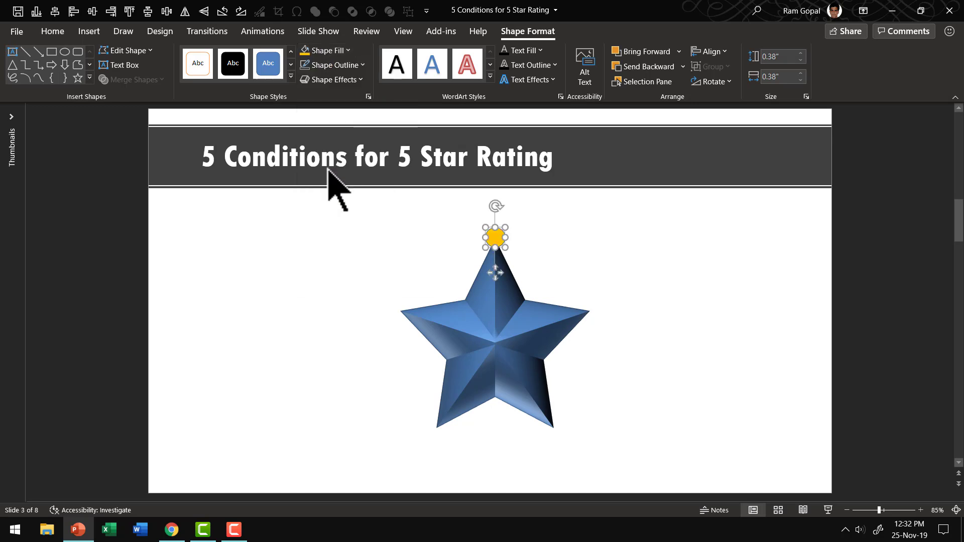
pyautogui.click(333, 80)
pyautogui.moveTo(337, 104)
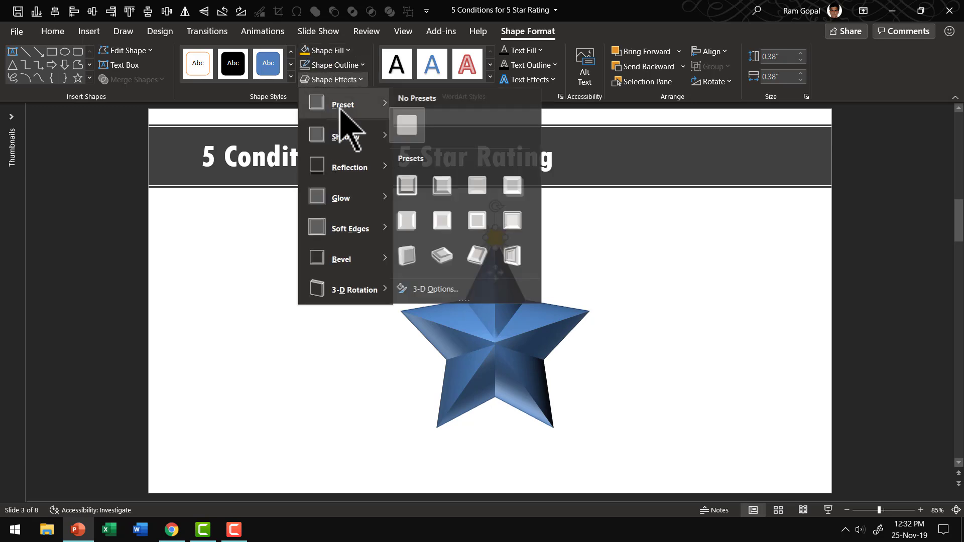
pyautogui.click(446, 185)
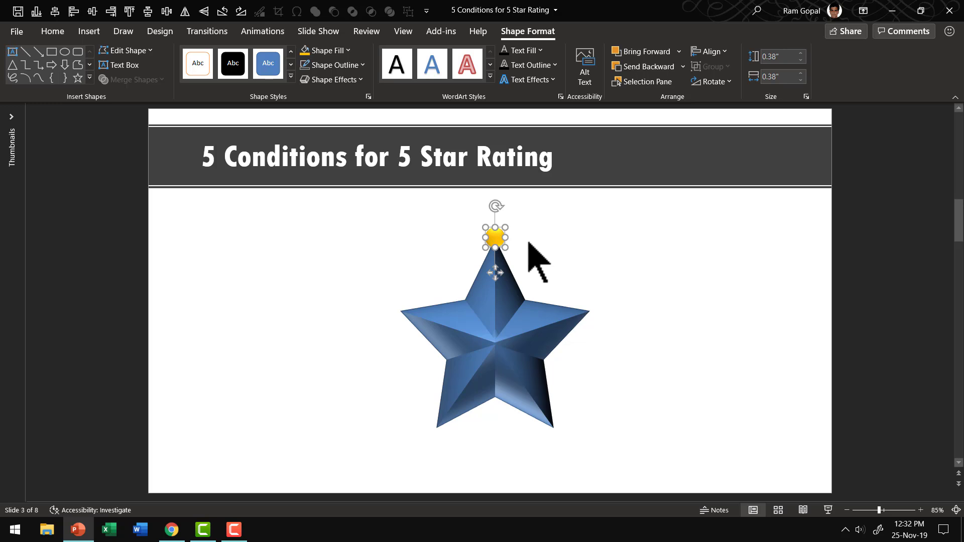
pyautogui.click(331, 80)
pyautogui.moveTo(352, 201)
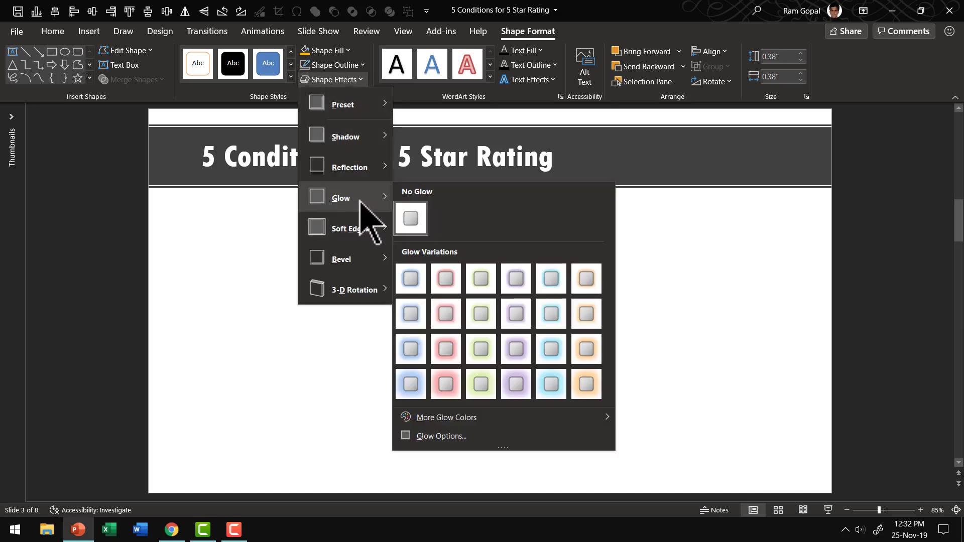
pyautogui.click(485, 393)
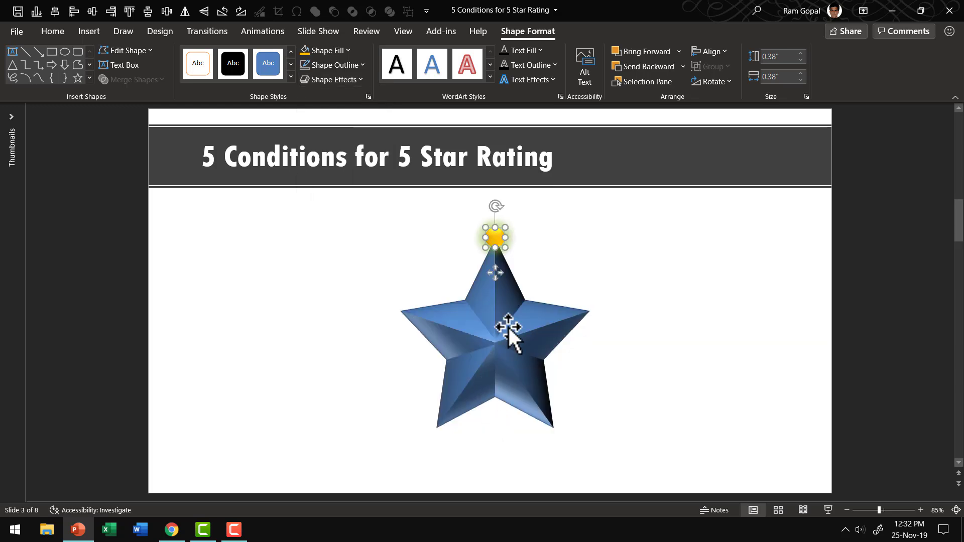
# Step: Change the dot's glow colour to yellow in Format Shape
pyautogui.rightClick(499, 240)
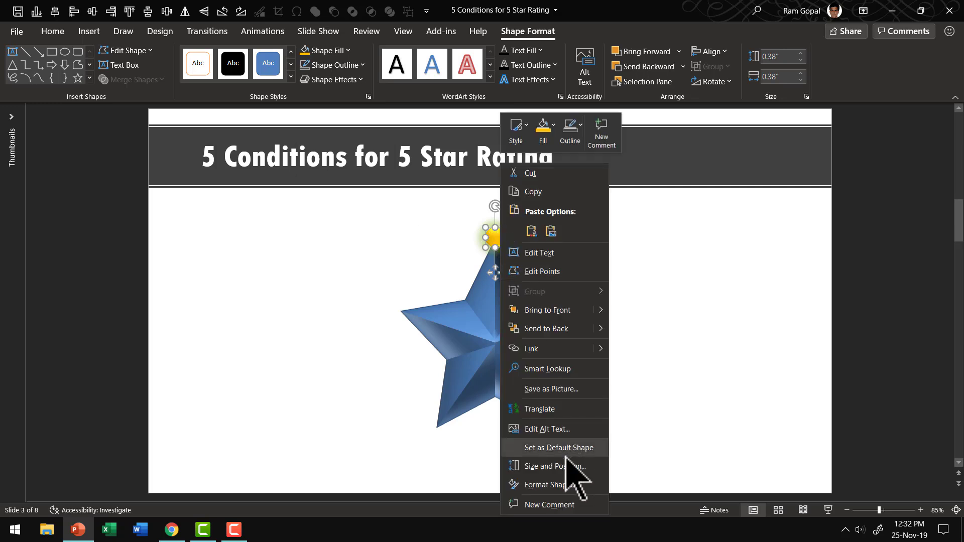
pyautogui.click(550, 485)
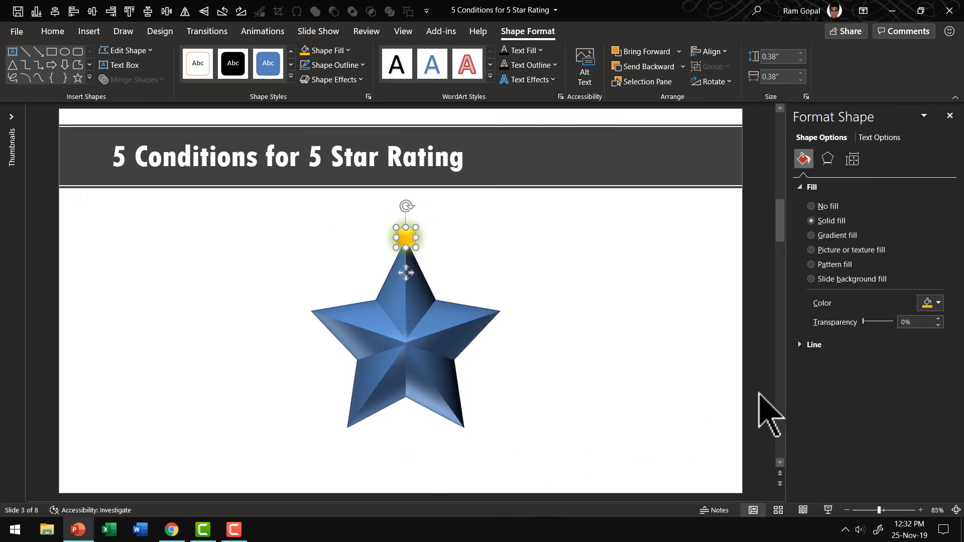
pyautogui.click(828, 159)
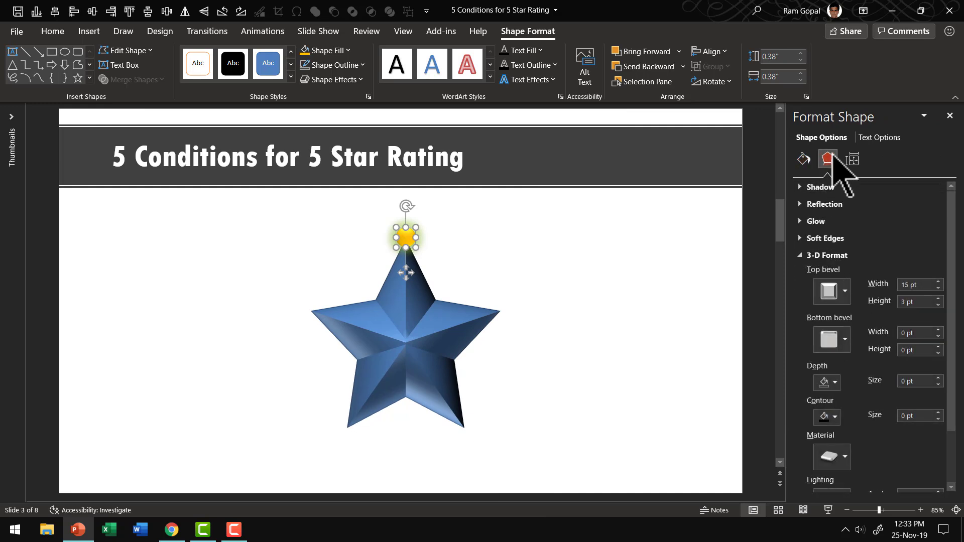
pyautogui.click(811, 221)
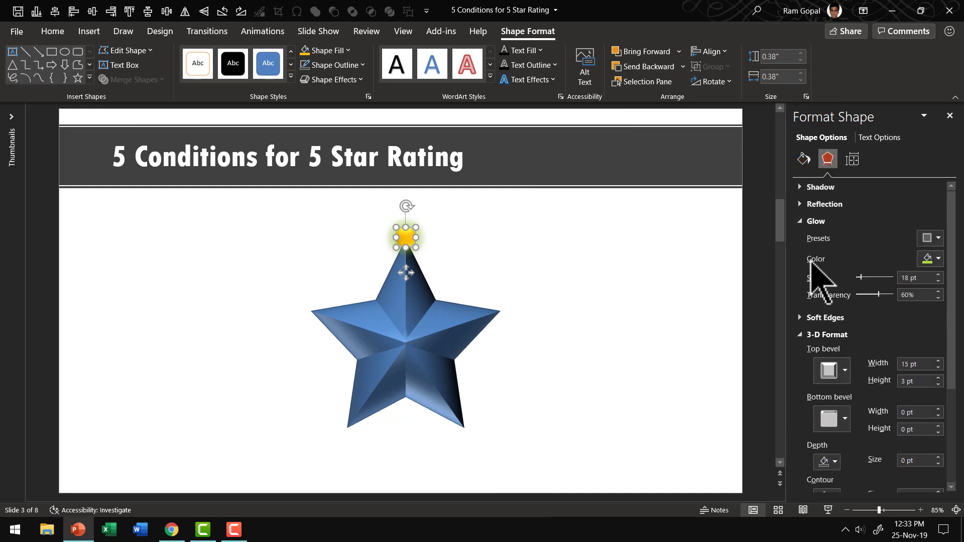
pyautogui.click(929, 260)
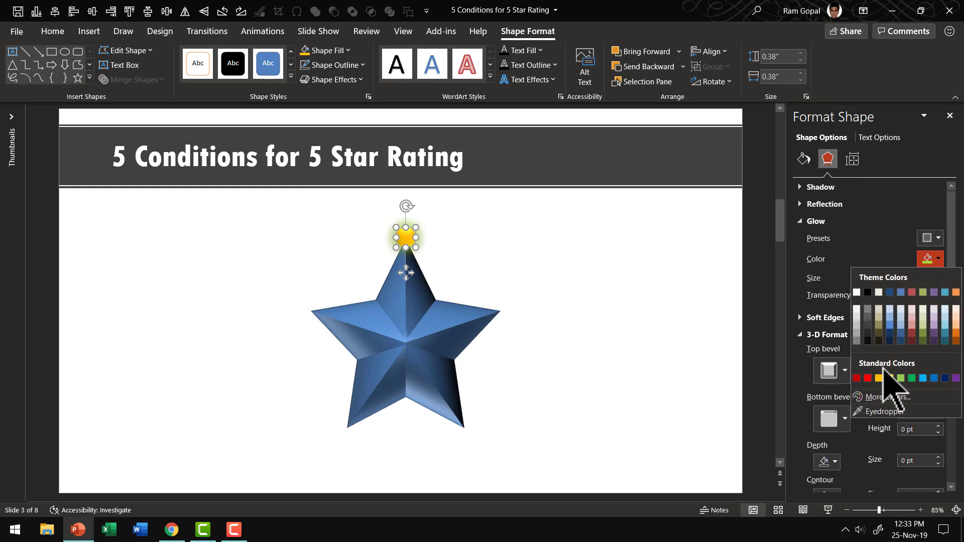
pyautogui.click(890, 379)
pyautogui.click(414, 261)
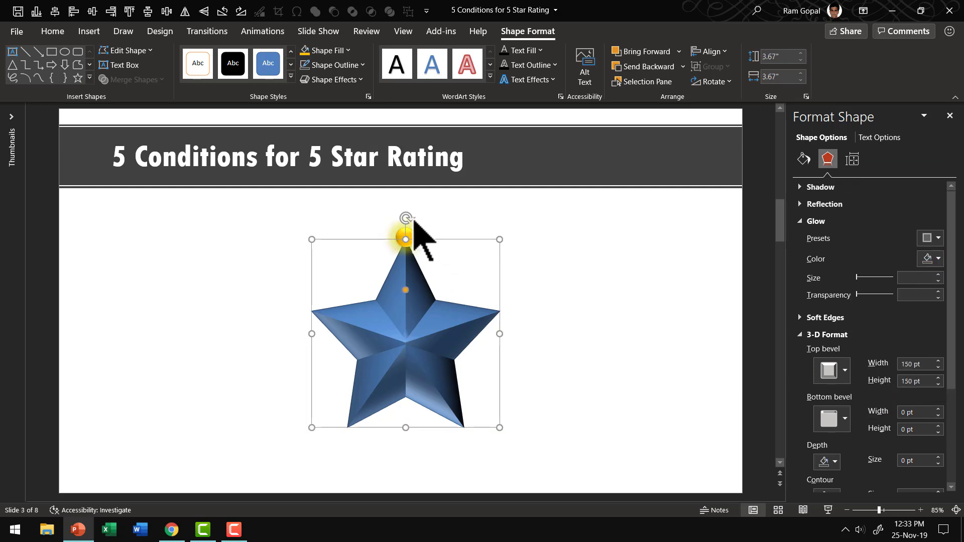
pyautogui.click(584, 319)
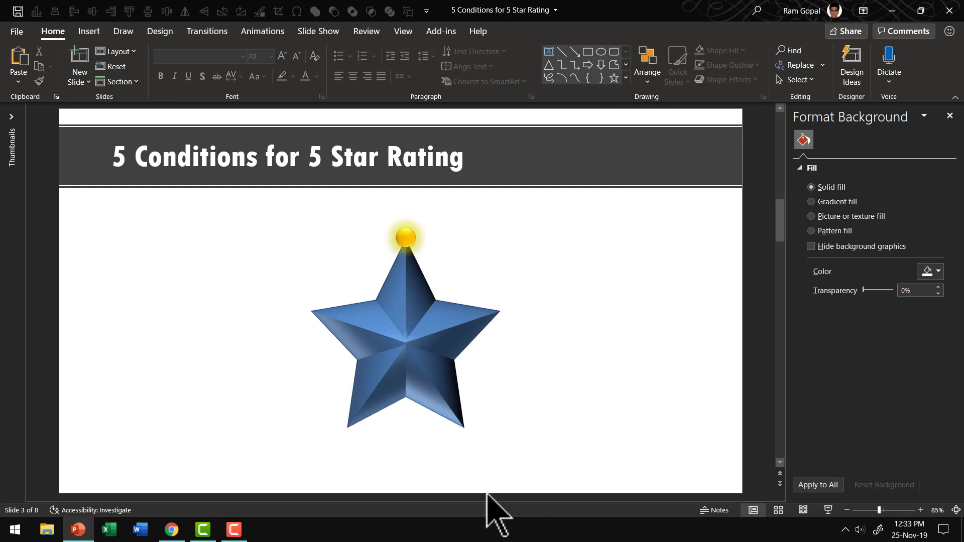
# Step: Copy the five sample-text labels from slide 2 and paste them onto the star slide
pyautogui.scroll(1, 485, 396)
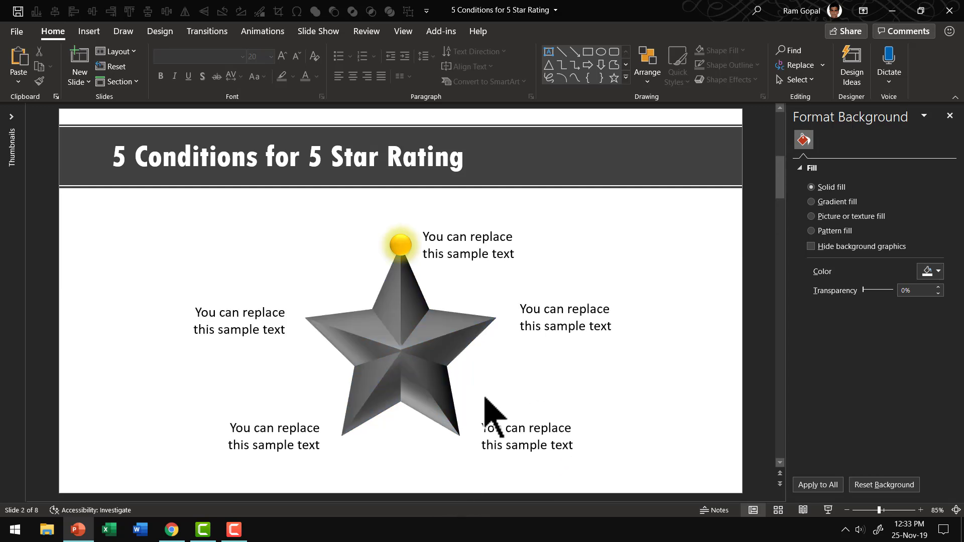
pyautogui.click(470, 254)
pyautogui.keyDown('shift'); pyautogui.click(562, 308); pyautogui.keyUp('shift')
pyautogui.keyDown('shift'); pyautogui.click(529, 426); pyautogui.keyUp('shift')
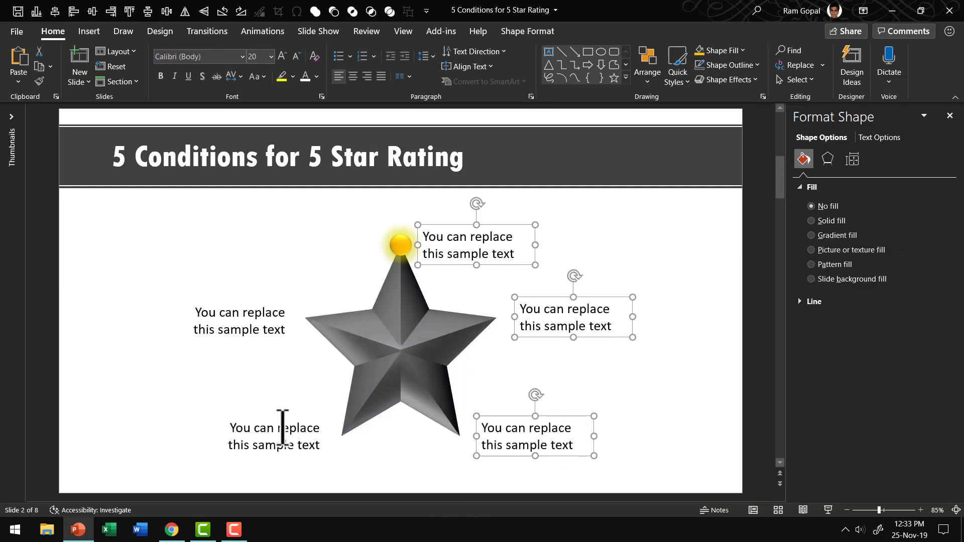
pyautogui.keyDown('shift'); pyautogui.click(282, 426); pyautogui.keyUp('shift')
pyautogui.keyDown('shift'); pyautogui.click(251, 320); pyautogui.keyUp('shift')
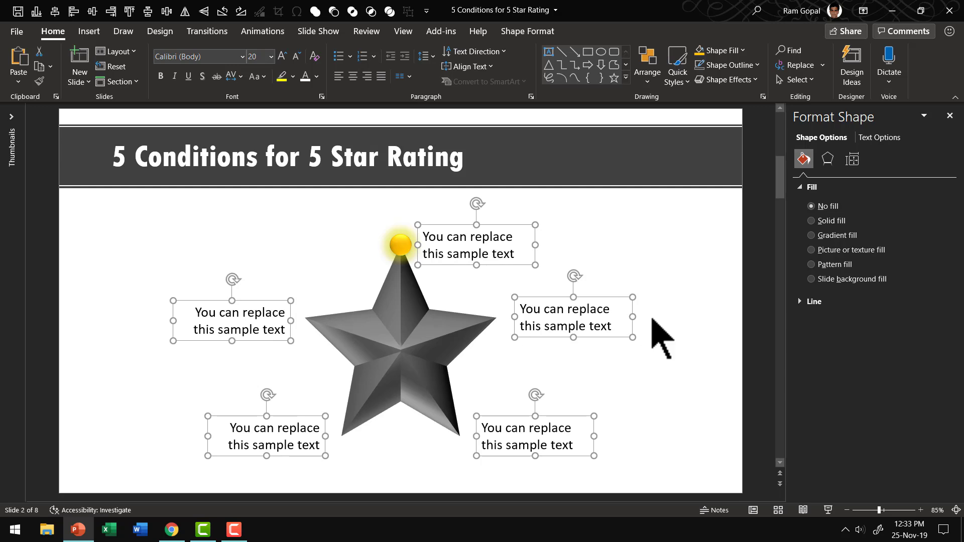
pyautogui.scroll(-2, 683, 336)
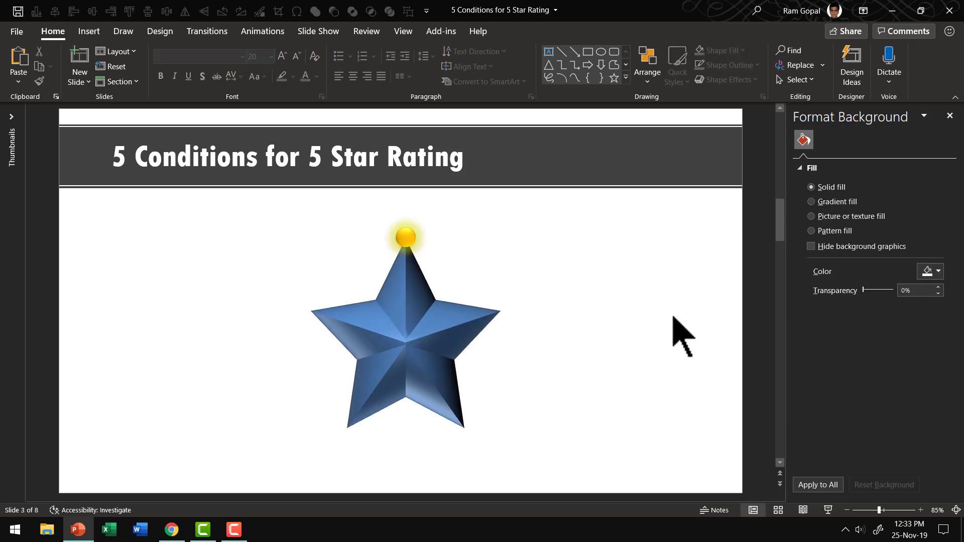
pyautogui.hotkey('ctrl', 'z')
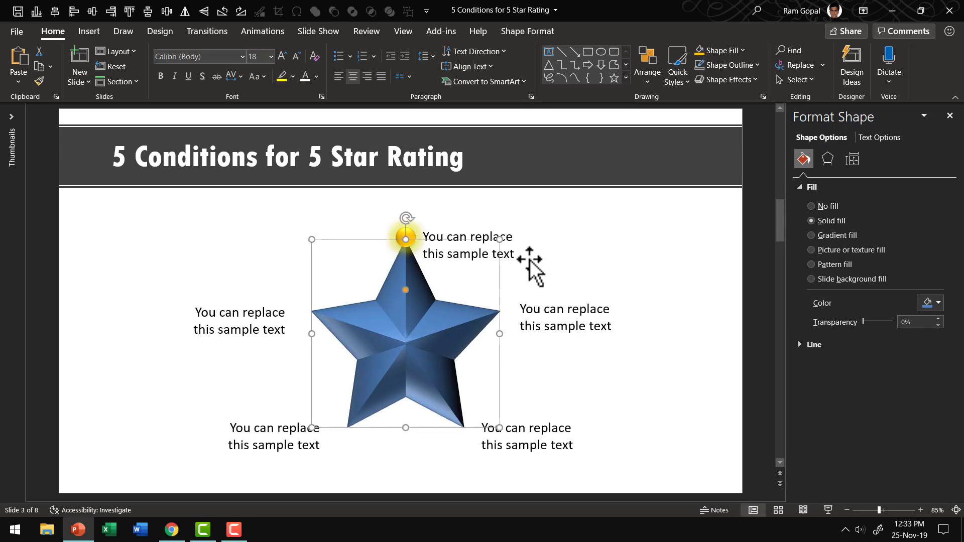
# Step: Move the top, right and left labels beside the star's points
pyautogui.click(522, 264)
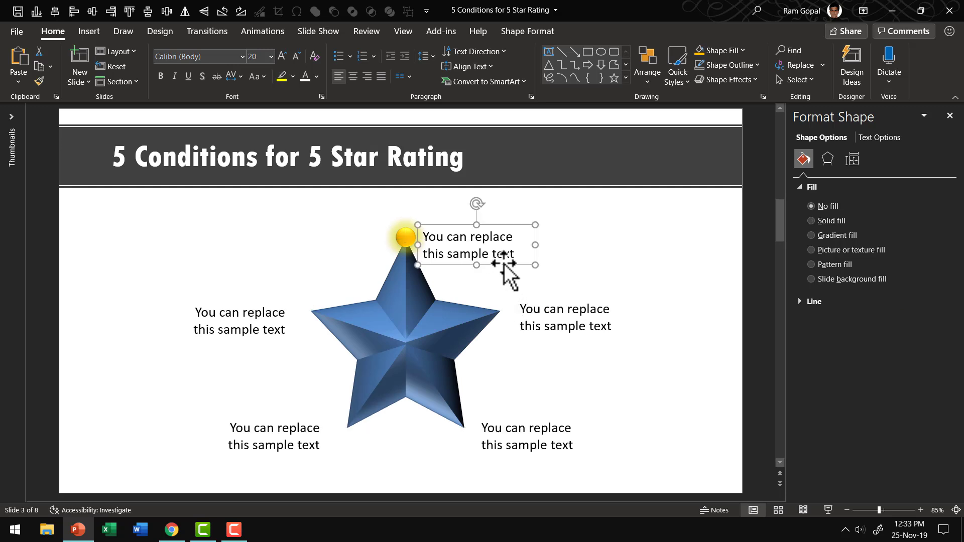
pyautogui.moveTo(504, 264); pyautogui.dragTo(507, 258)
pyautogui.moveTo(571, 341); pyautogui.dragTo(566, 333)
pyautogui.press('Tab')
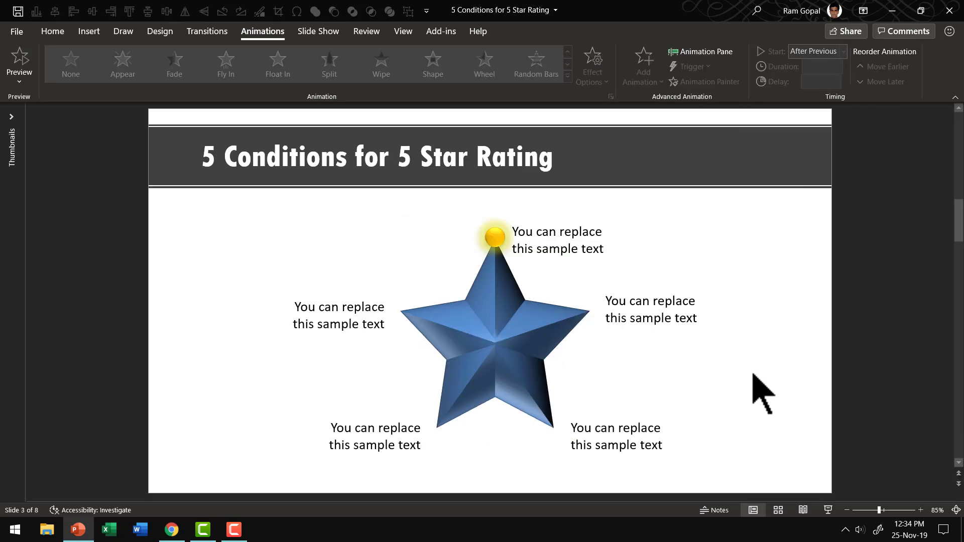
# Step: Apply a Zoom entrance animation to the glowing dot at the star's tip
pyautogui.click(498, 236)
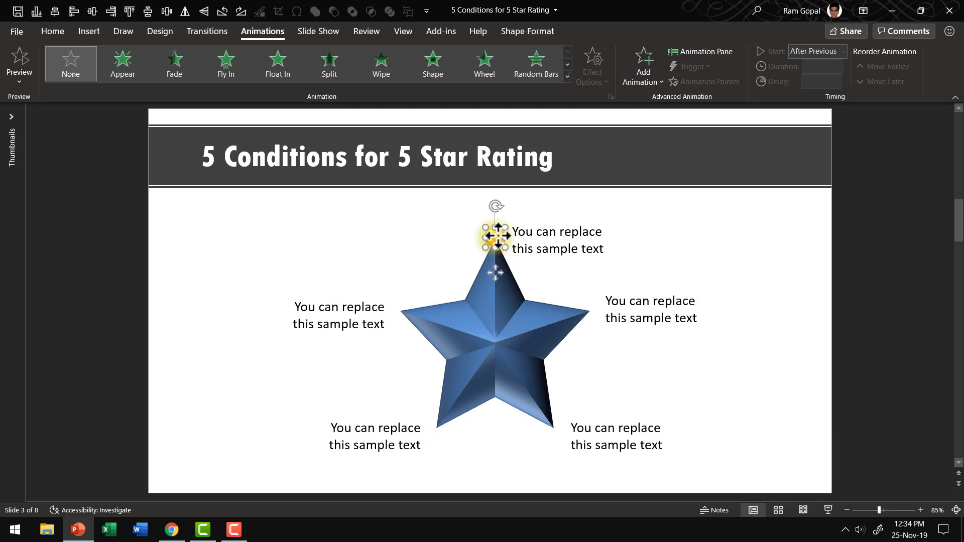
pyautogui.click(722, 52)
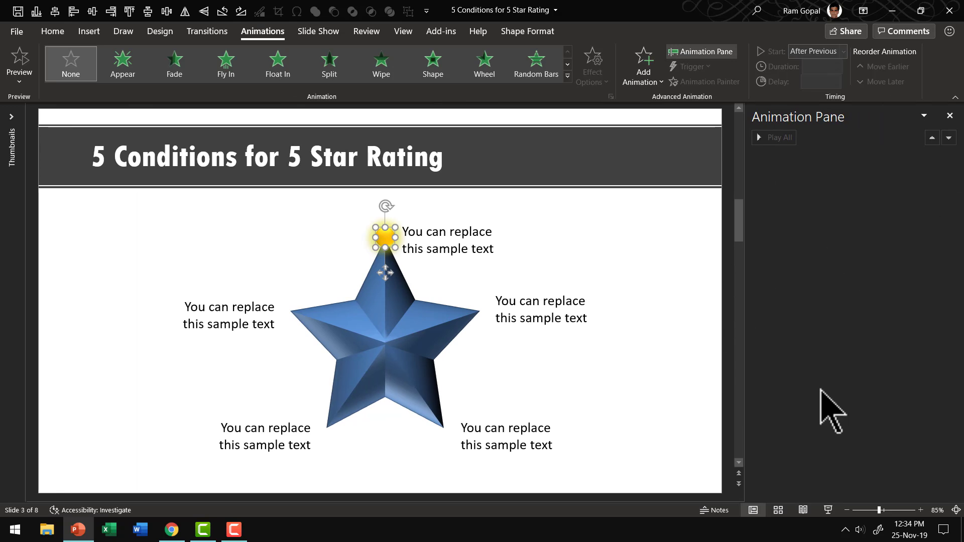
pyautogui.click(567, 76)
pyautogui.click(71, 180)
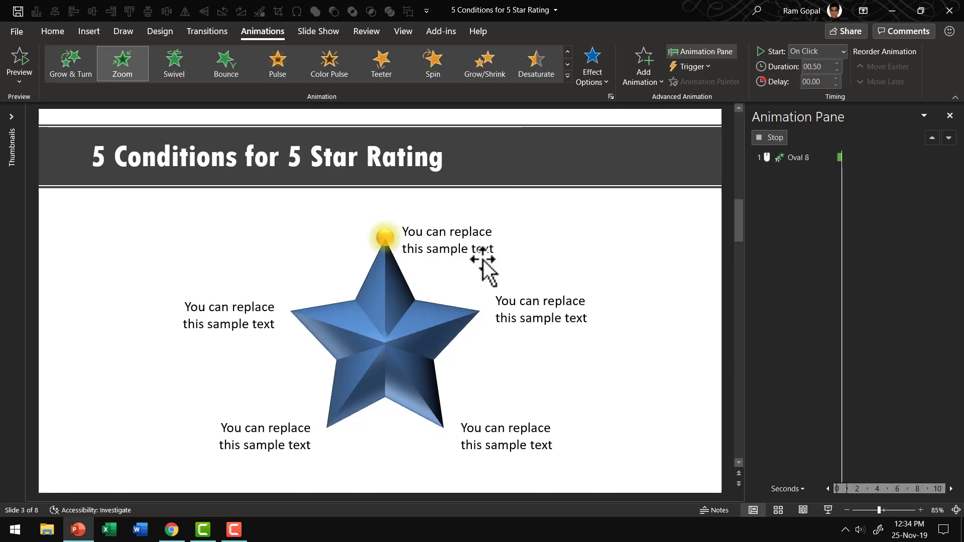
pyautogui.click(435, 260)
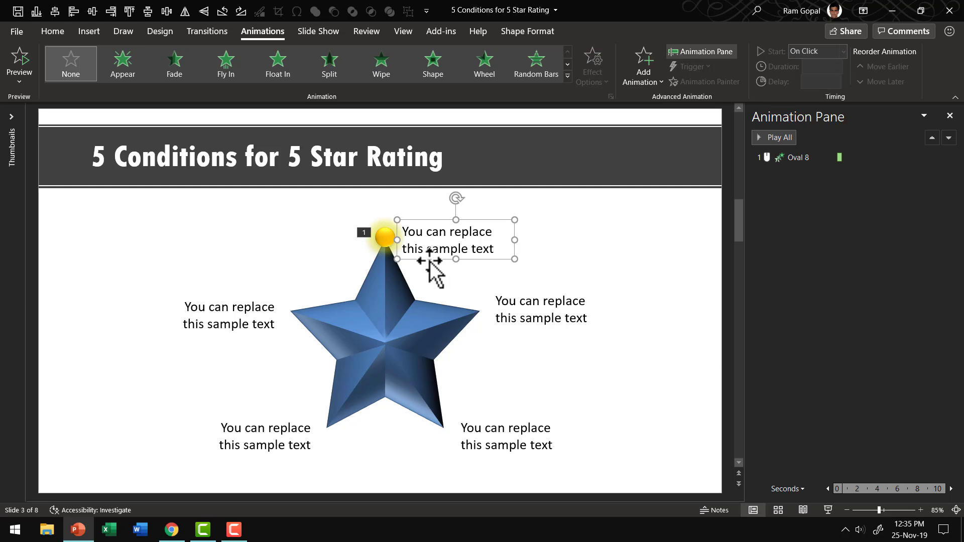
# Step: Give the top label a Wipe From Left entrance starting After Previous, then preview the sequence
pyautogui.click(381, 74)
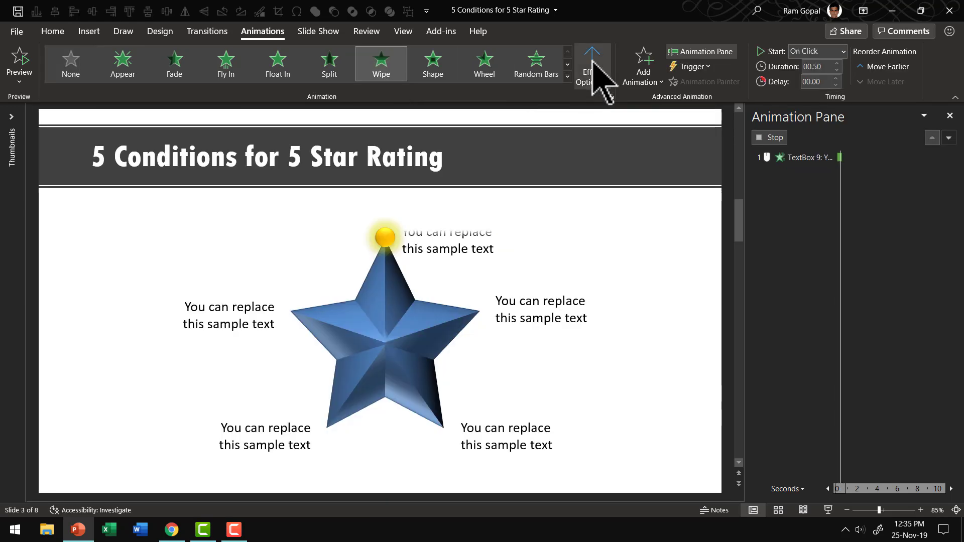
pyautogui.click(594, 75)
pyautogui.click(608, 151)
pyautogui.click(833, 52)
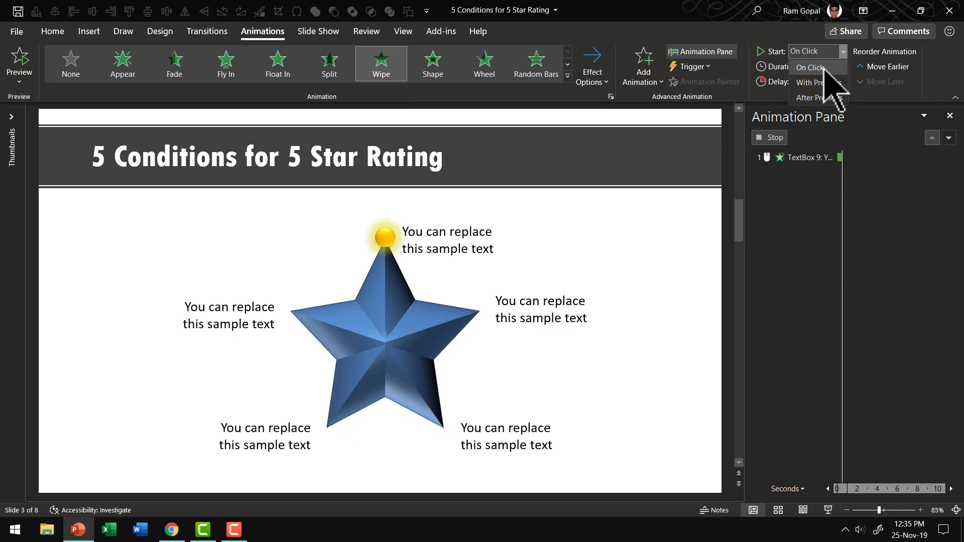
pyautogui.click(818, 98)
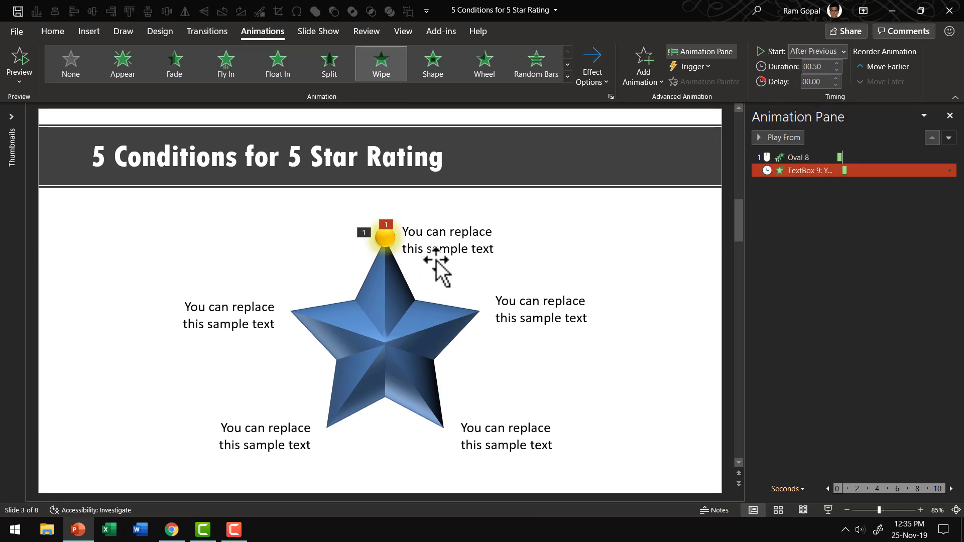
pyautogui.click(796, 157)
pyautogui.click(796, 137)
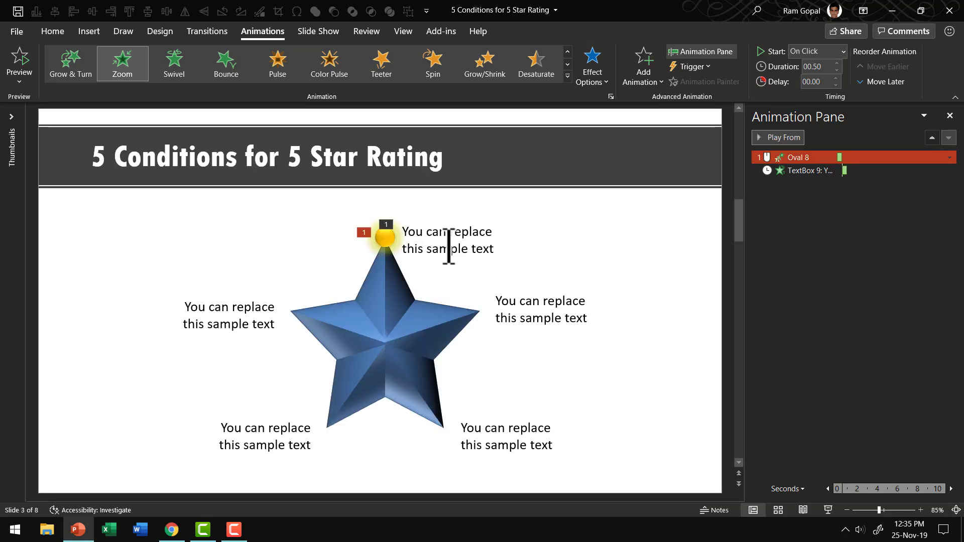
# Step: Add a Custom Path motion animation to the dot, placing its first point at the star's tip
pyautogui.click(385, 236)
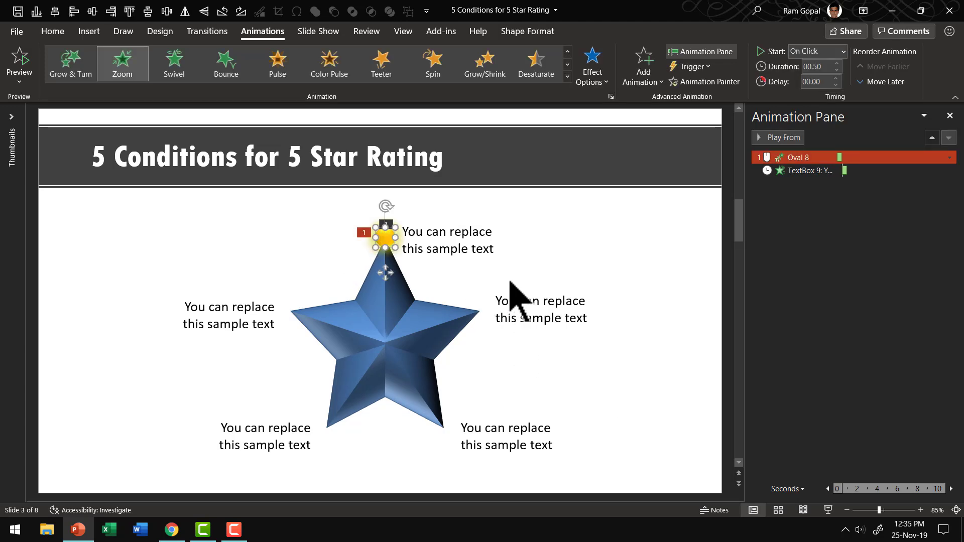
pyautogui.click(644, 75)
pyautogui.moveTo(893, 226); pyautogui.dragTo(885, 369)
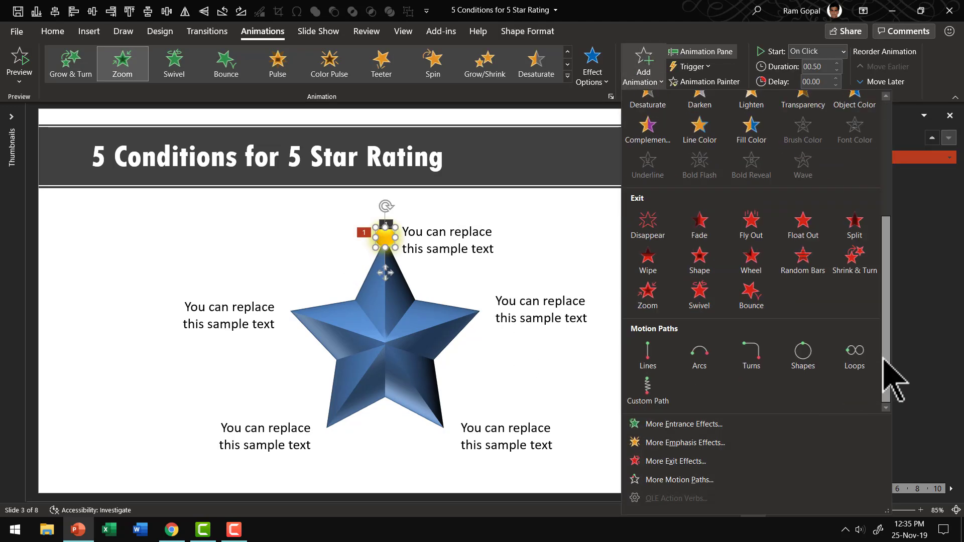
pyautogui.click(648, 390)
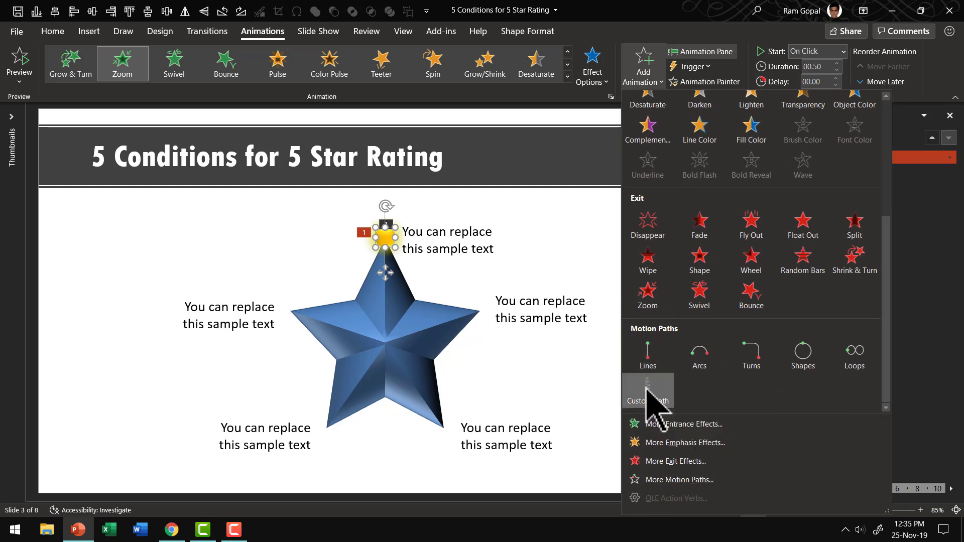
pyautogui.click(385, 239)
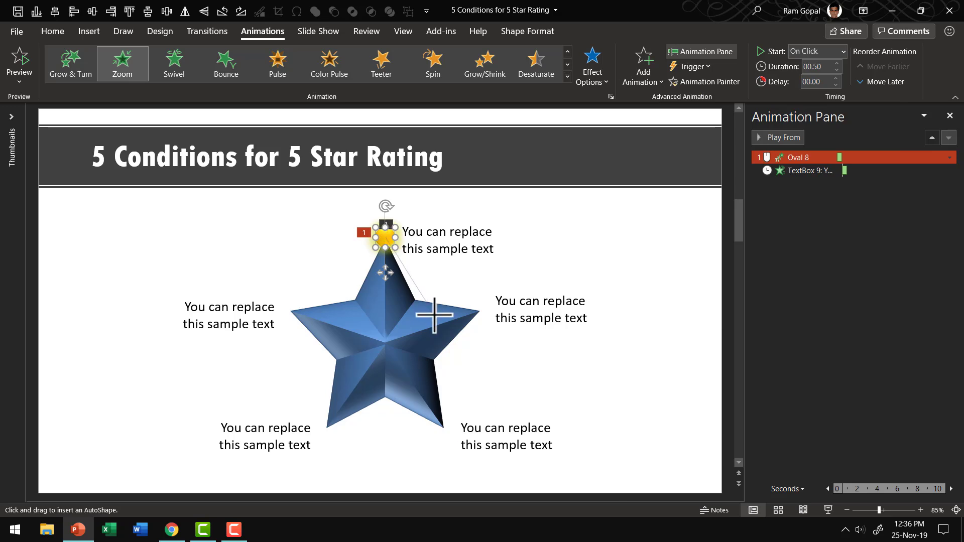